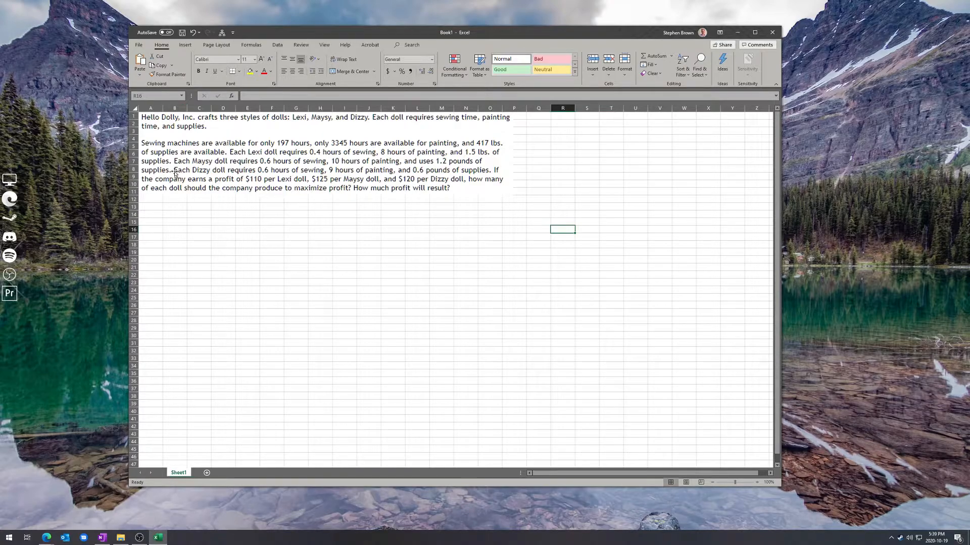
- Enable the Analysis ToolPak and Solver add-ins in the Excel options and bring up the data analysis commands
click(139, 45)
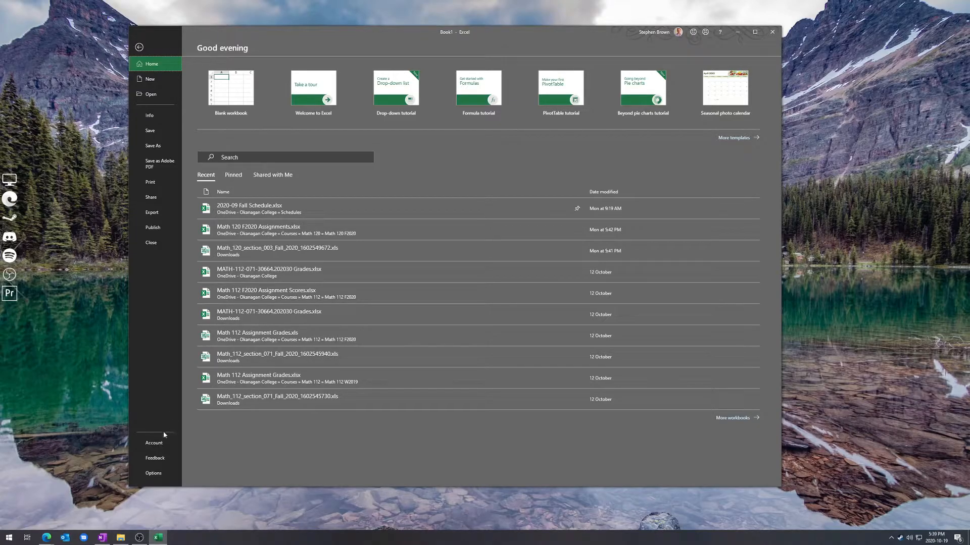
click(151, 477)
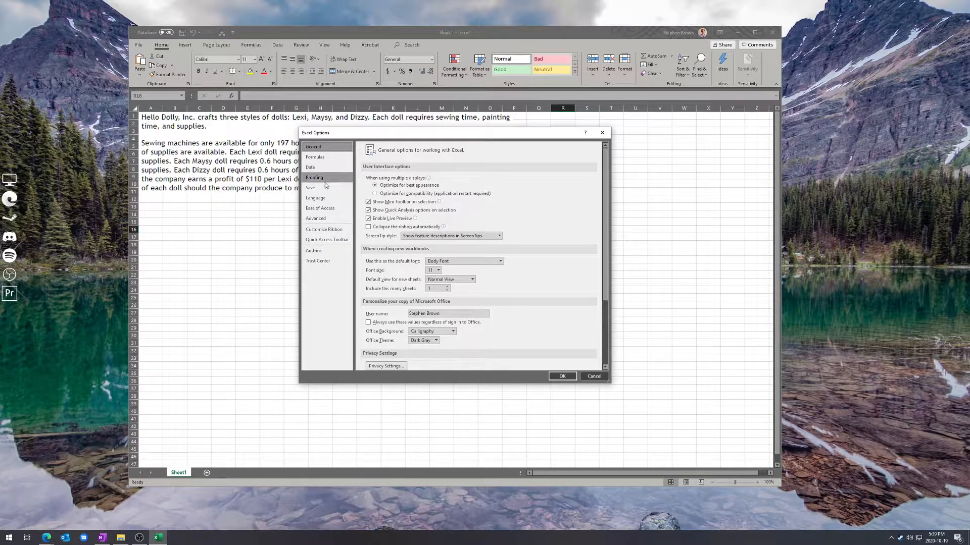
click(315, 251)
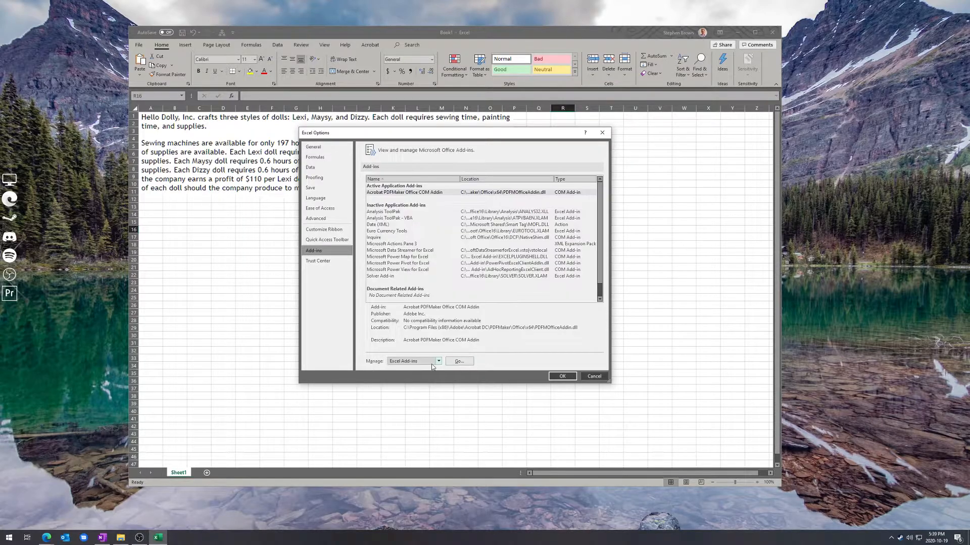
click(464, 362)
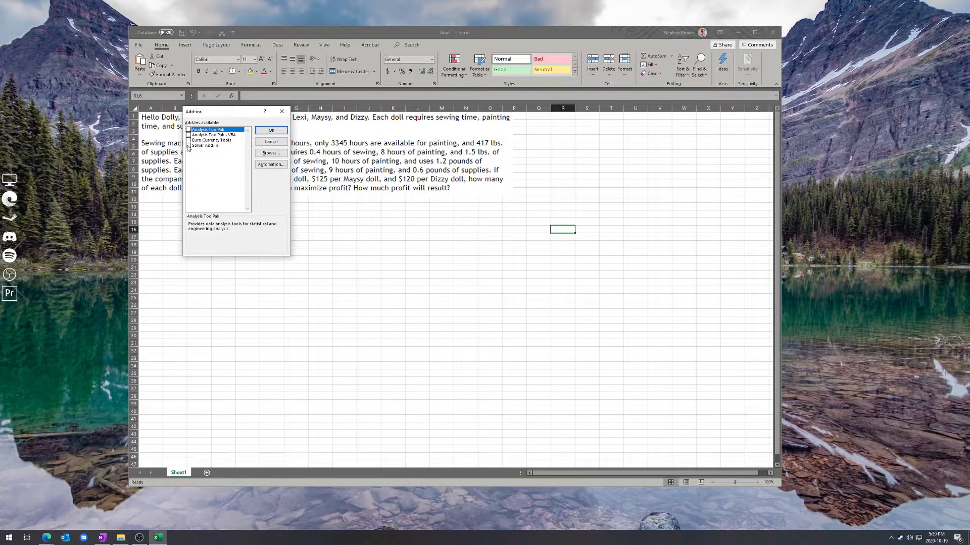
click(188, 146)
click(189, 146)
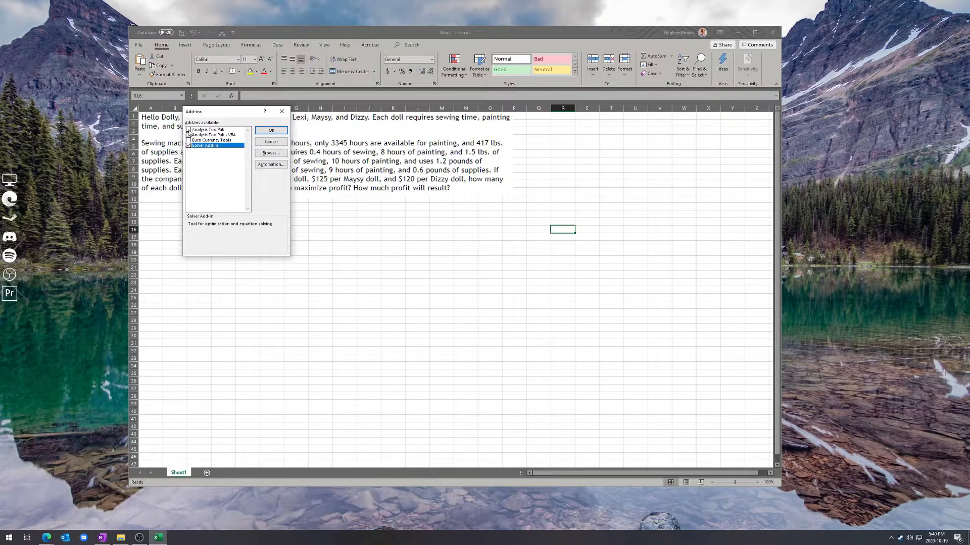
click(188, 130)
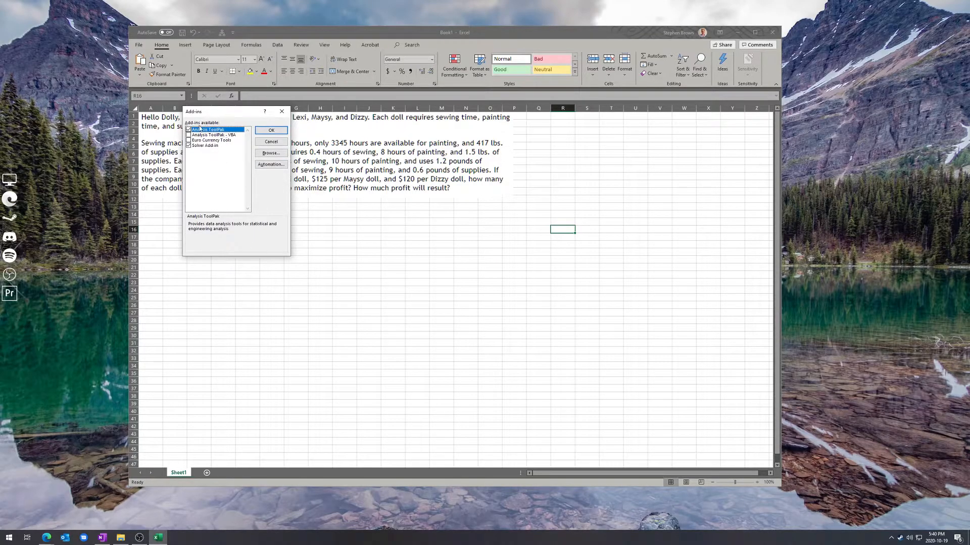
click(207, 146)
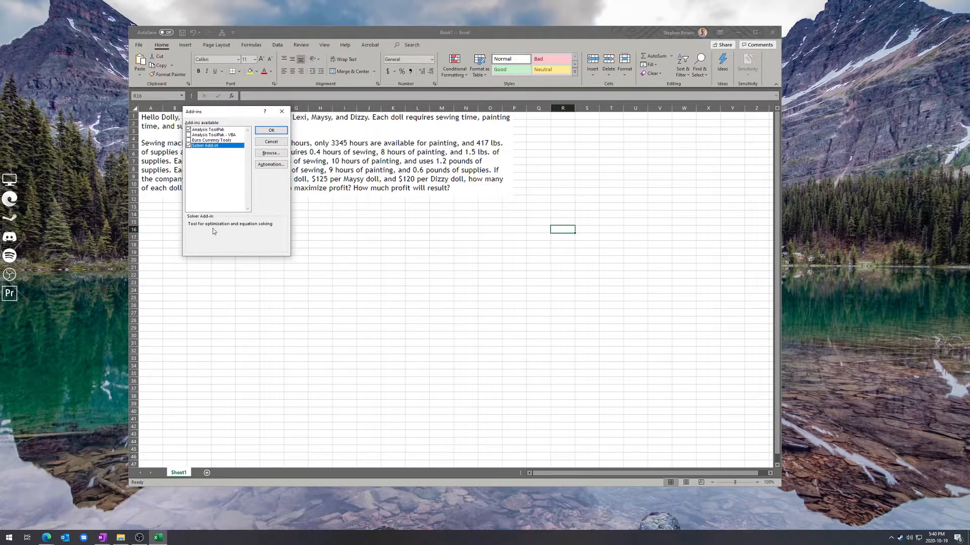
click(271, 131)
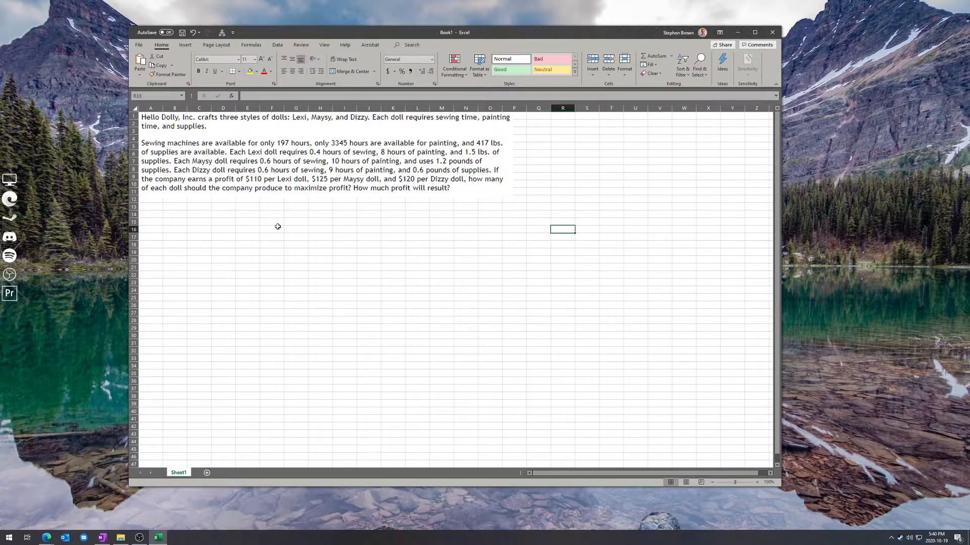
click(278, 45)
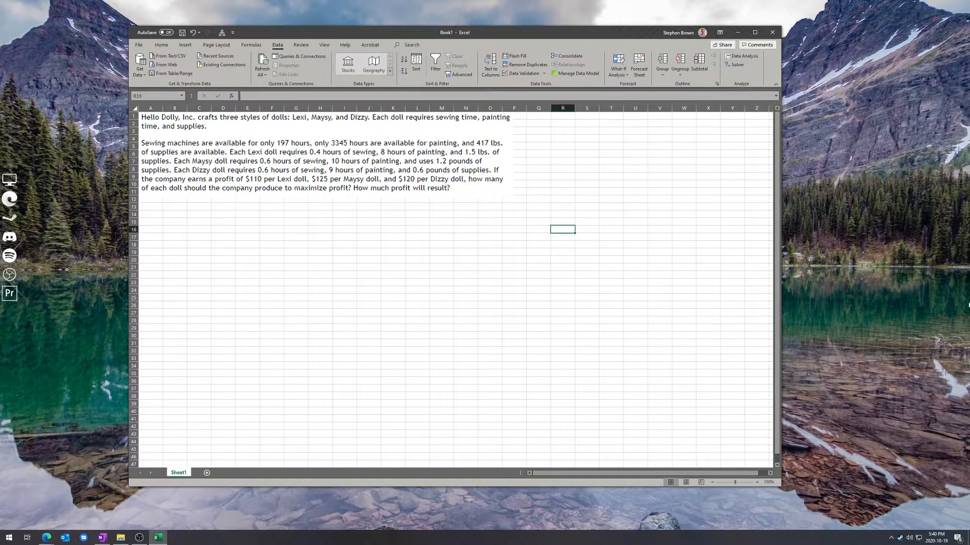
key(alt+Tab)
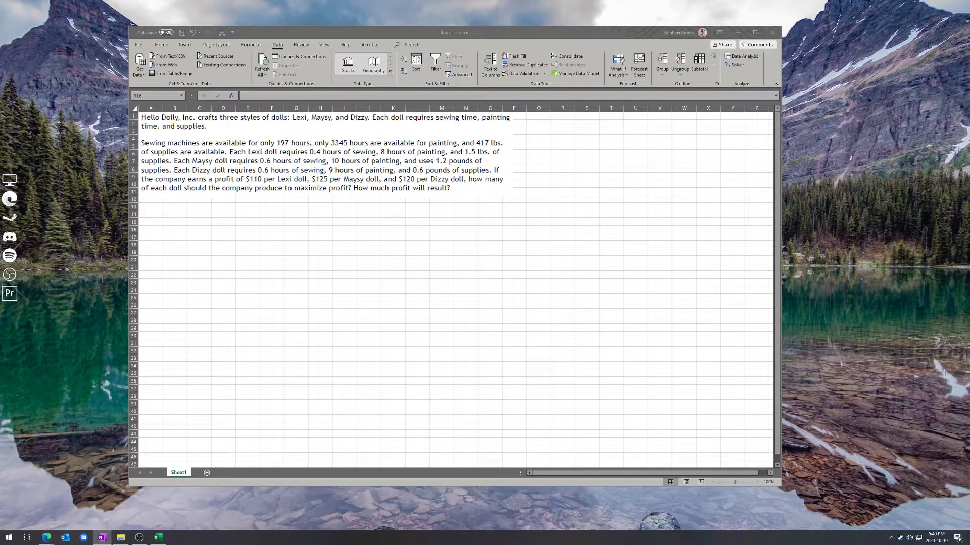
key(alt+Tab)
- Widen column A and enter the bold heading "Variables" in cell A15
click(155, 223)
drag(161, 108, 216, 108)
text(Variables)
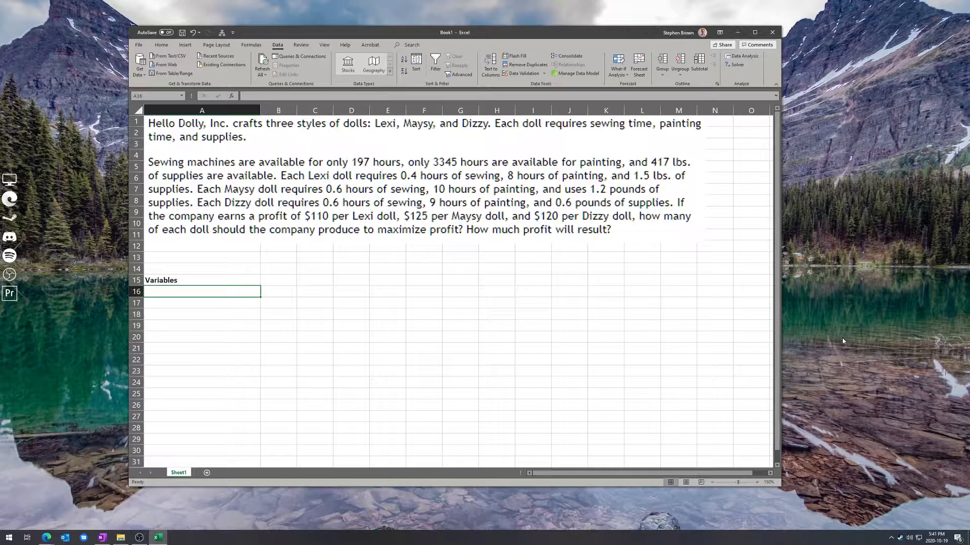
- List "Number of Lexi dolls" with x1 in row 16 and "Number of Maysy dolls" with x2 in row 17
text(Number of Lexi dolls)
key(Tab)
text(x1)
key(Return)
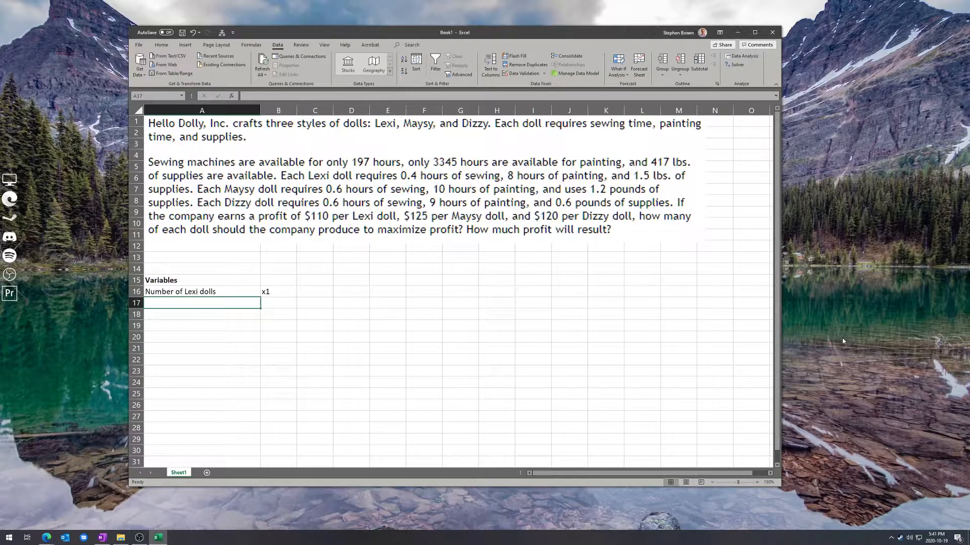
text(Number of Maysy dolls)
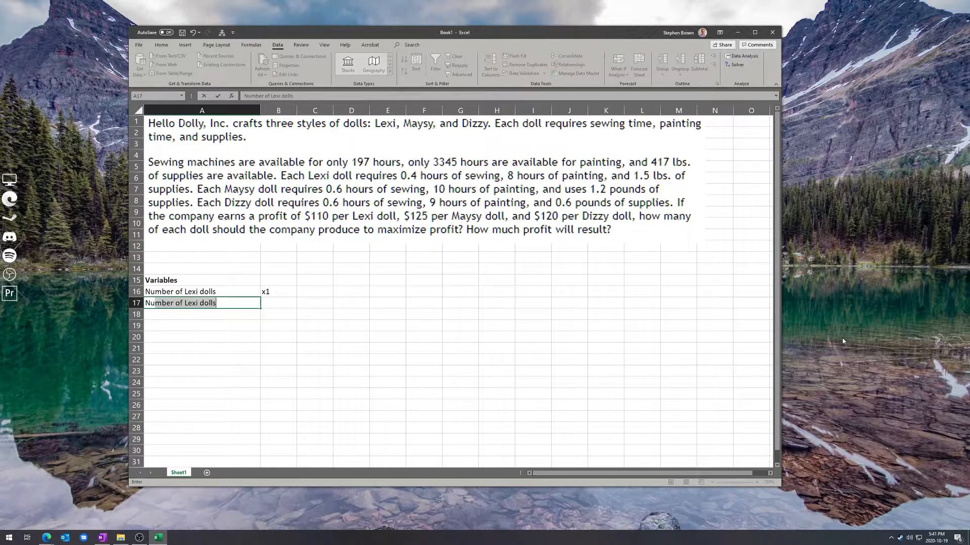
key(Tab)
text(x2)
key(Return)
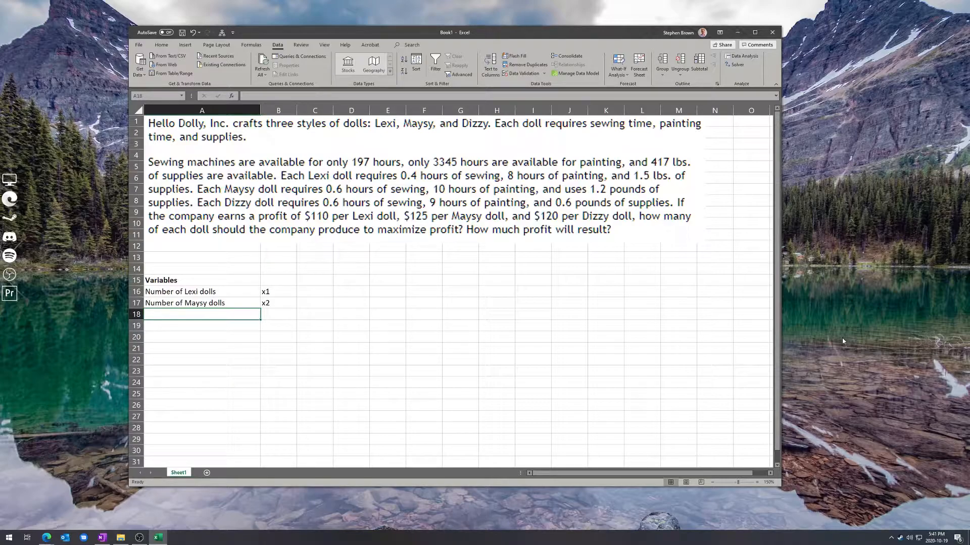
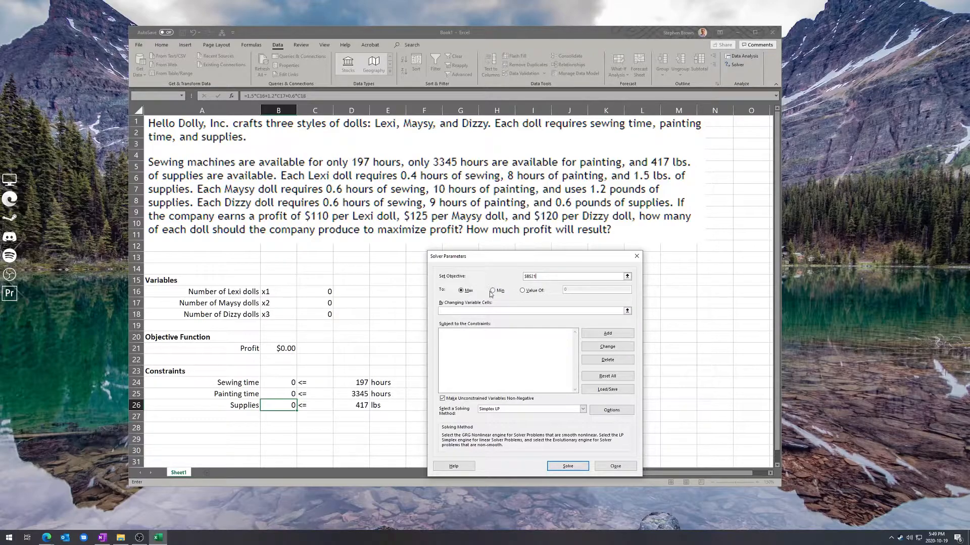
- Set the Solver's changing variable cells to the doll quantities in C16:C18
click(627, 311)
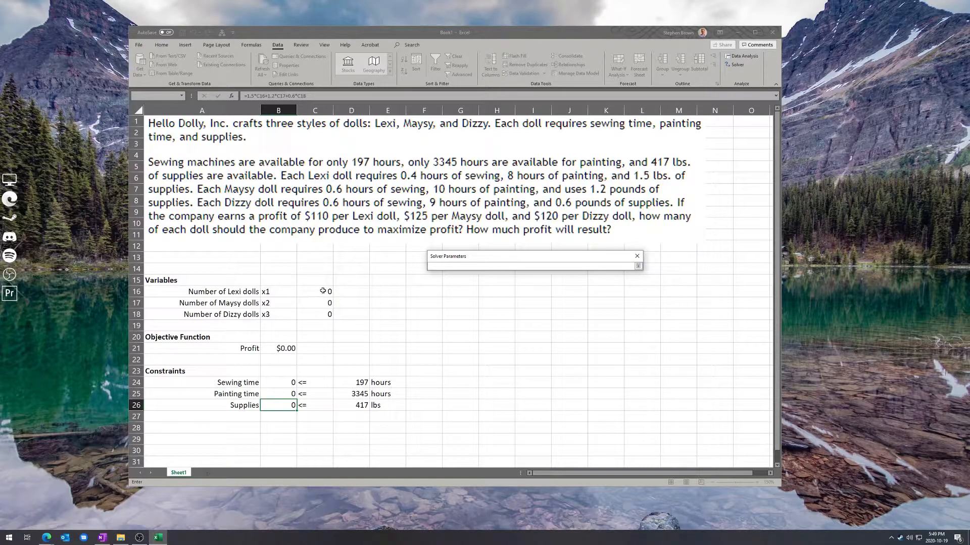
drag(319, 292, 327, 315)
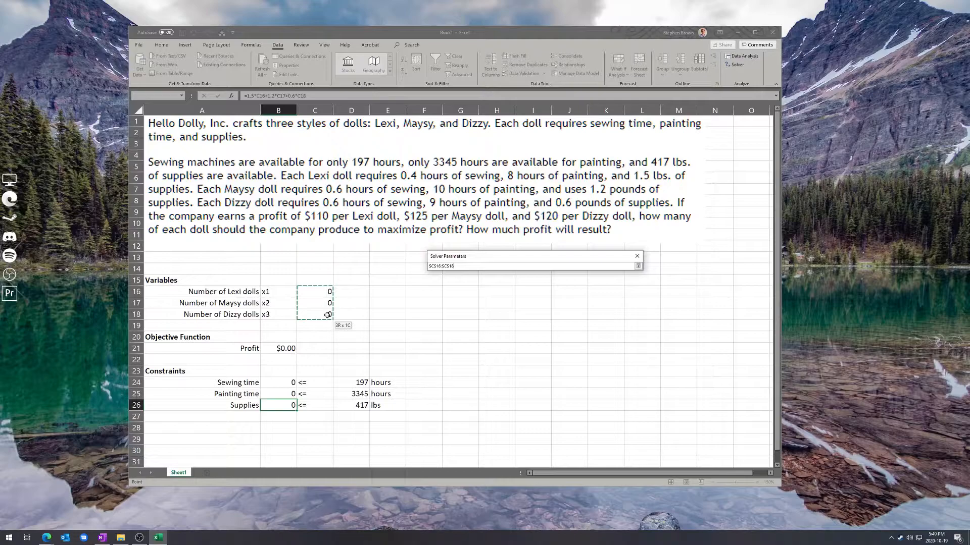
click(638, 266)
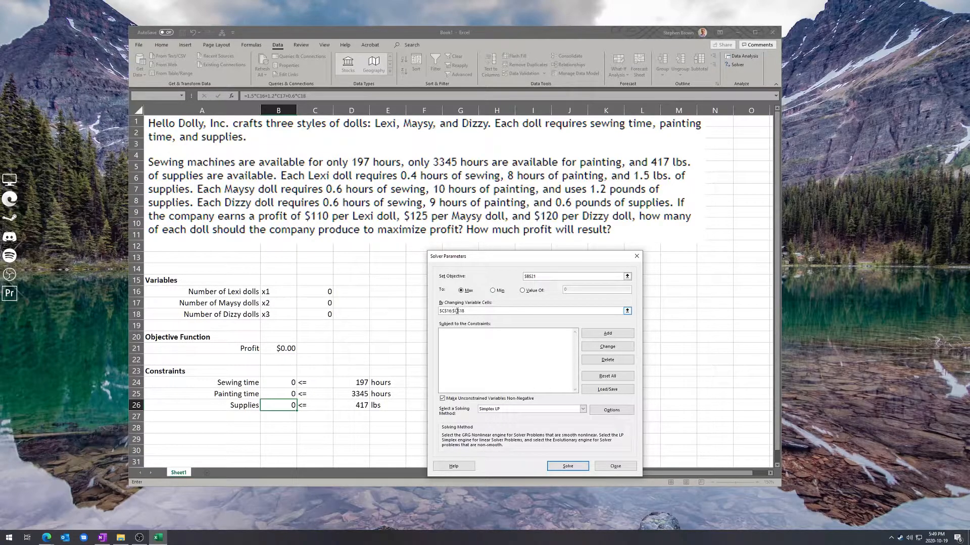
- Add a Solver constraint that the sewing time in B24 is <= the limit in D24
click(483, 334)
click(607, 333)
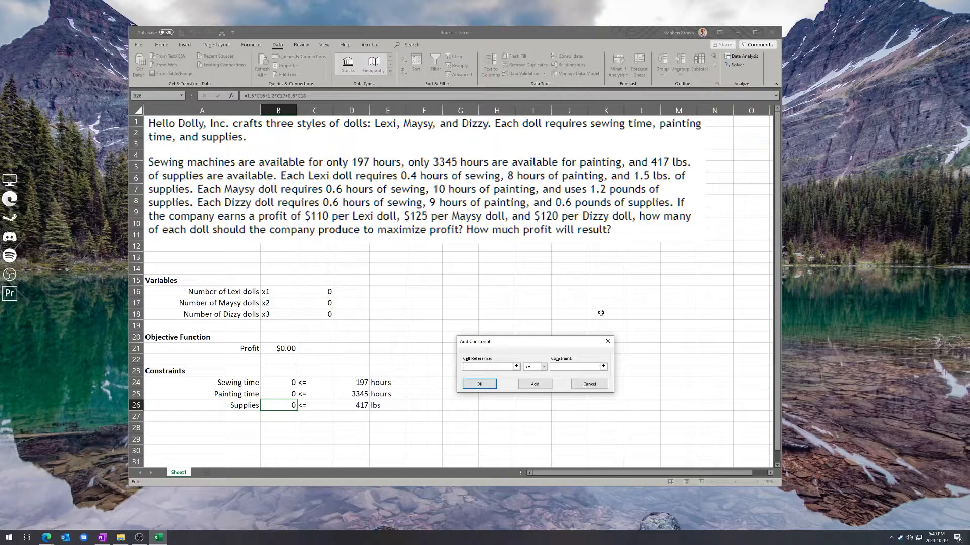
click(543, 367)
click(501, 367)
click(286, 384)
click(567, 368)
click(360, 382)
click(535, 385)
- Add a Solver constraint that the painting time in B25 is <= the limit in D25
click(287, 394)
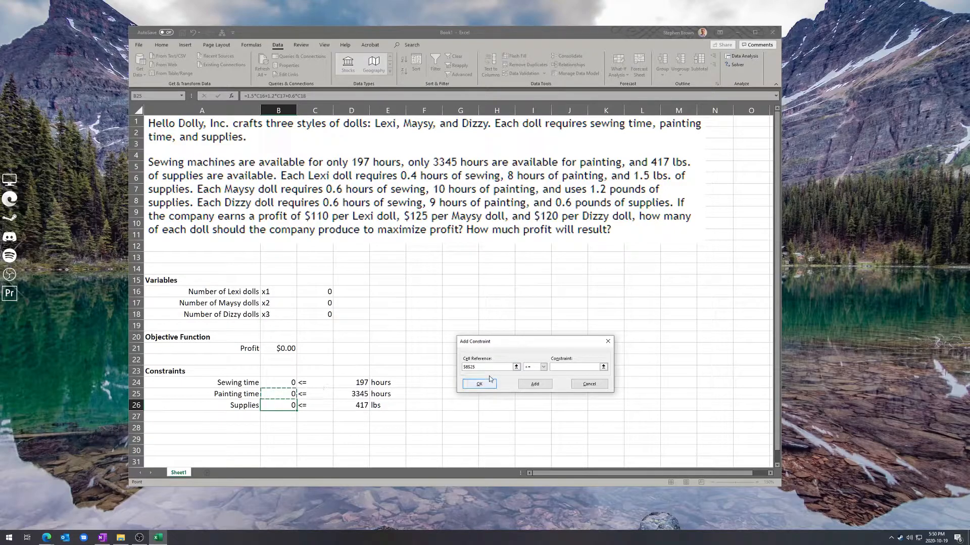
click(558, 366)
click(360, 394)
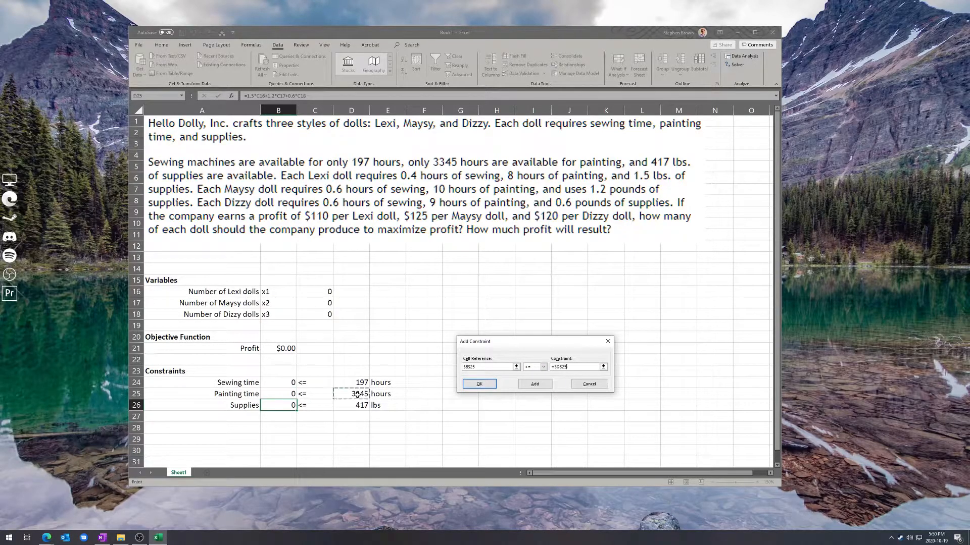
click(535, 384)
- Add the last Solver constraint, supplies in B26 <= D26, and return to the Solver parameters
click(285, 407)
click(570, 368)
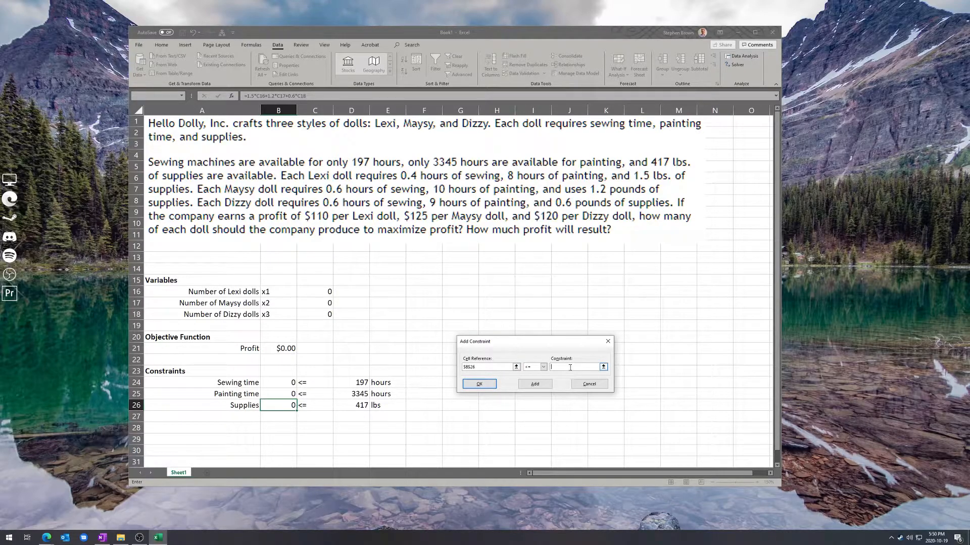
click(359, 405)
click(480, 384)
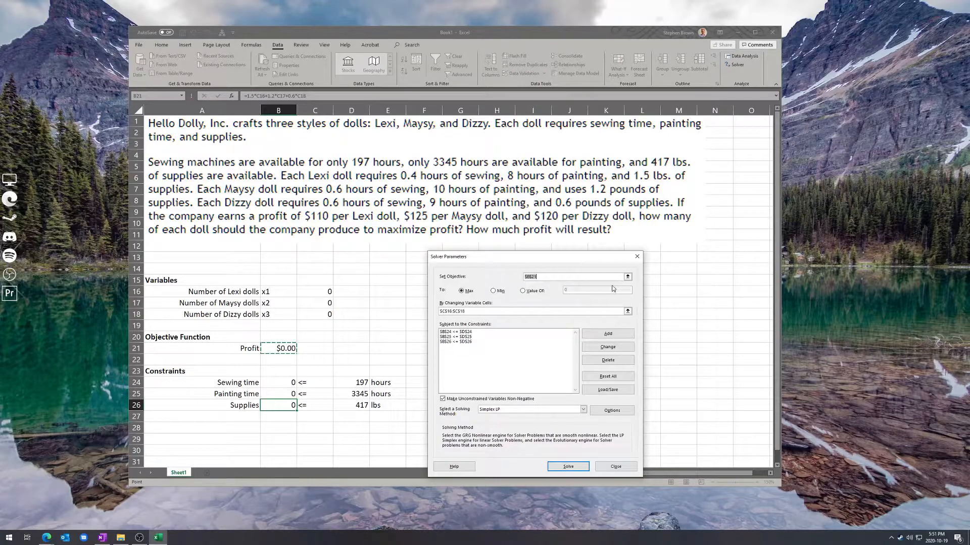
- Solve the model keeping the Solver solution, and widen column B so the profit in B21 displays fully
click(582, 468)
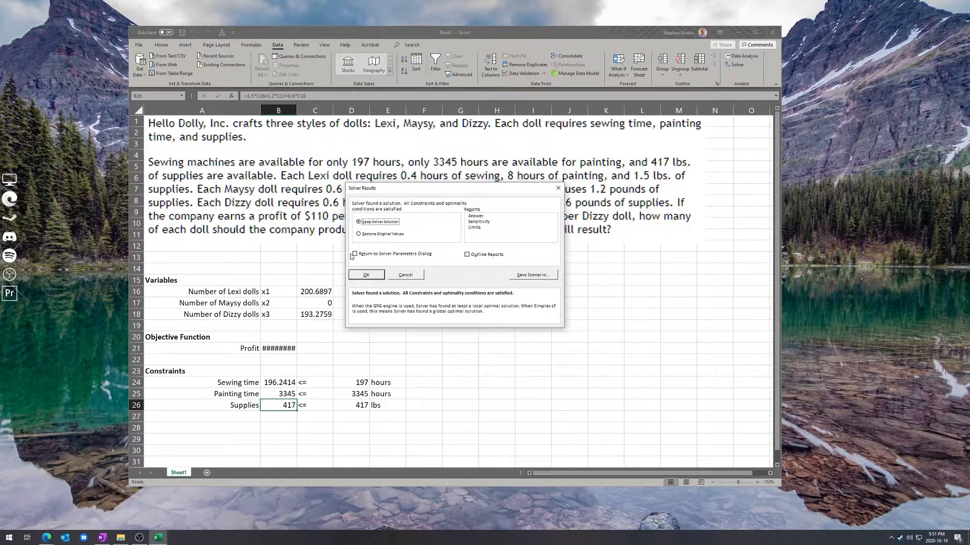
click(366, 274)
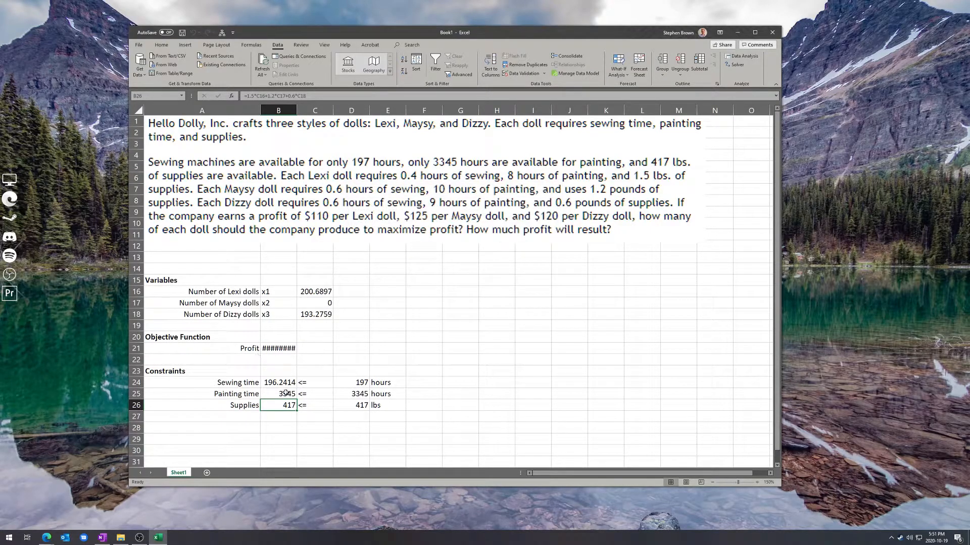
click(277, 349)
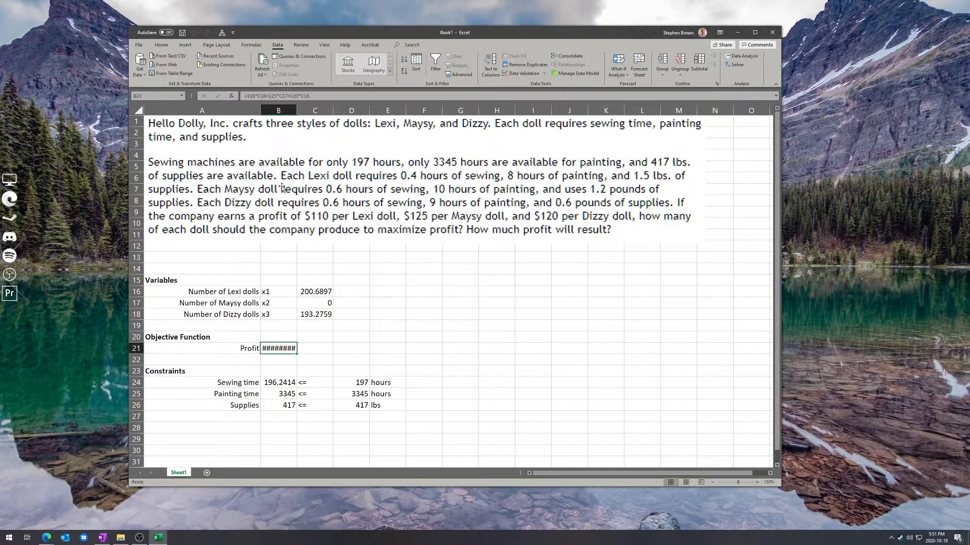
drag(297, 111, 333, 111)
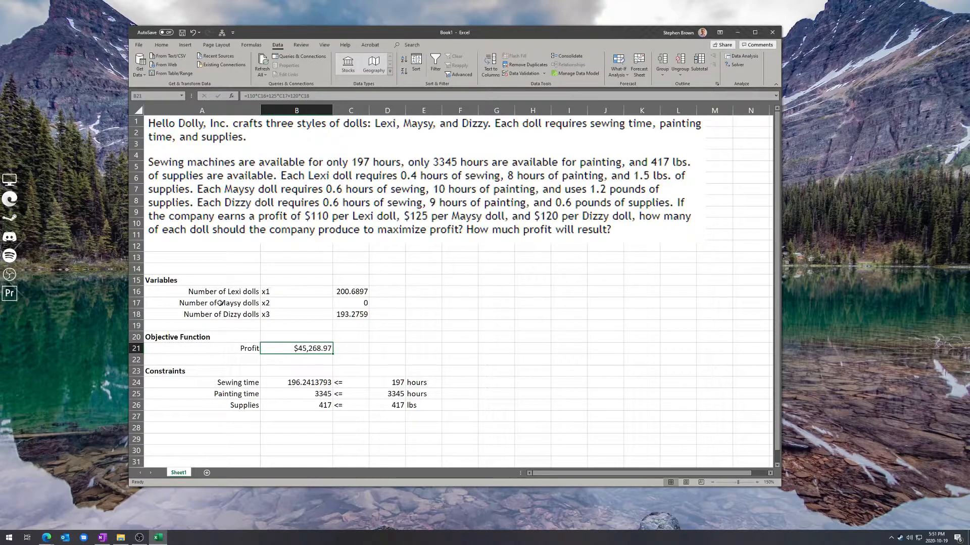
- Examine the Maysy dolls result in row 17 and narrow column B to fit its values more closely
drag(253, 303, 360, 306)
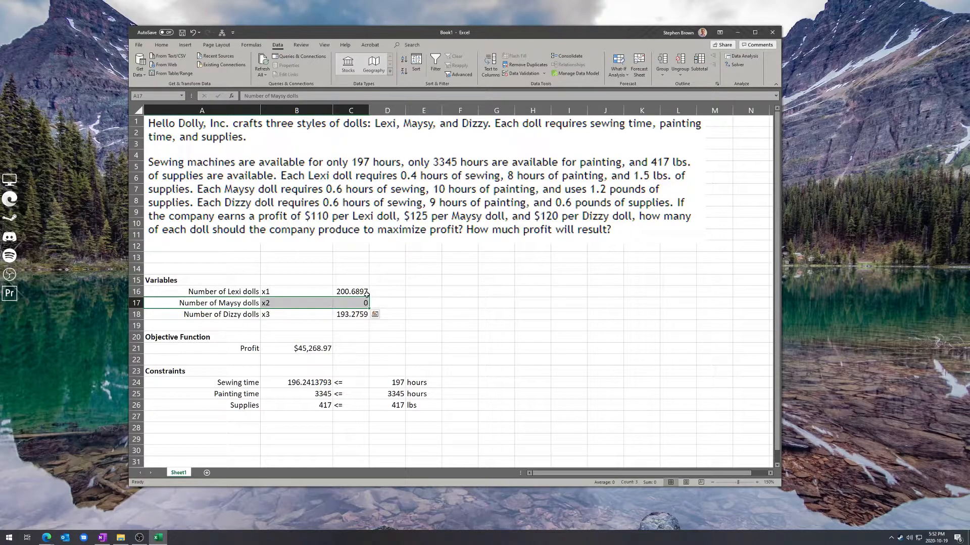
click(382, 301)
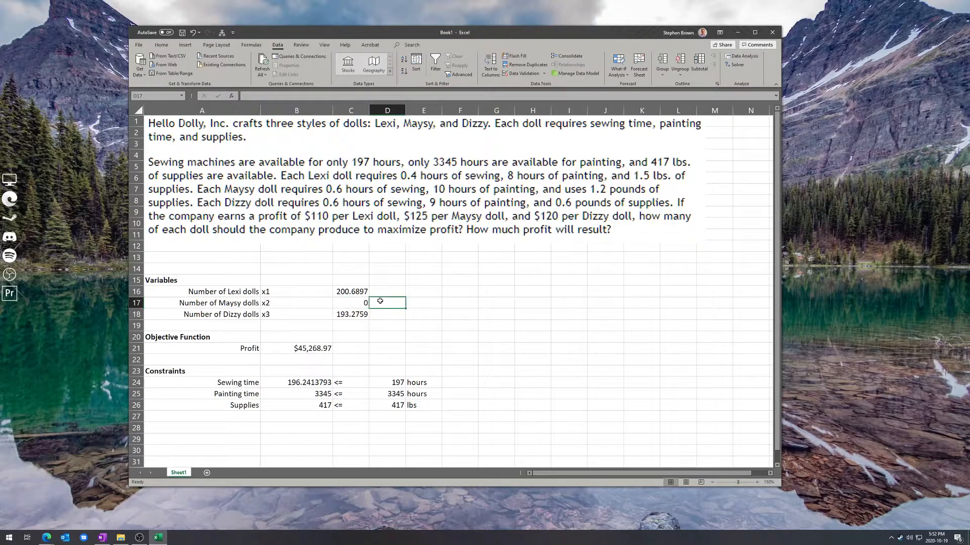
drag(247, 305, 346, 298)
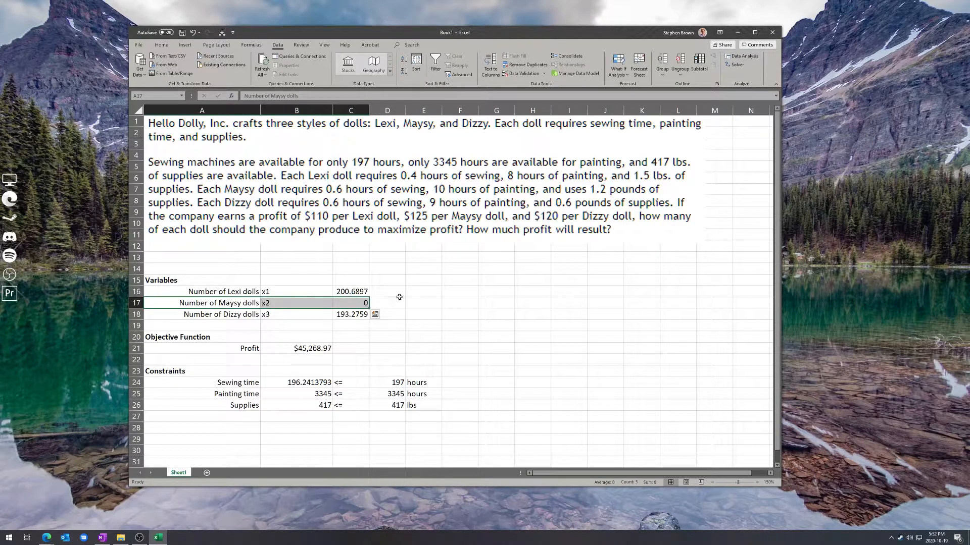
click(424, 294)
drag(332, 111, 313, 115)
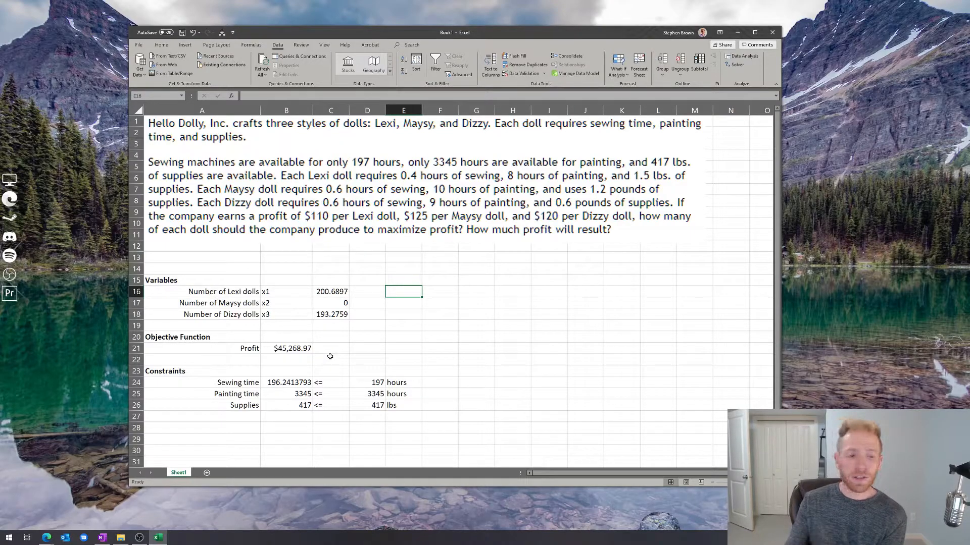
- Examine the inequality signs and limits of the sewing, painting and supplies constraints in C24:D26
click(328, 385)
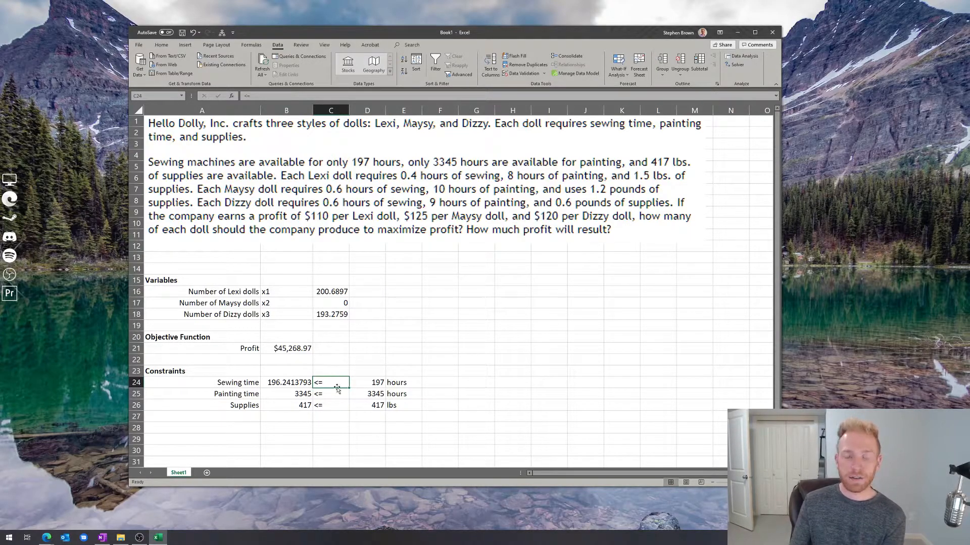
mouse_move(337, 392)
mouse_down()
mouse_move(337, 403)
mouse_move(337, 394)
mouse_up()
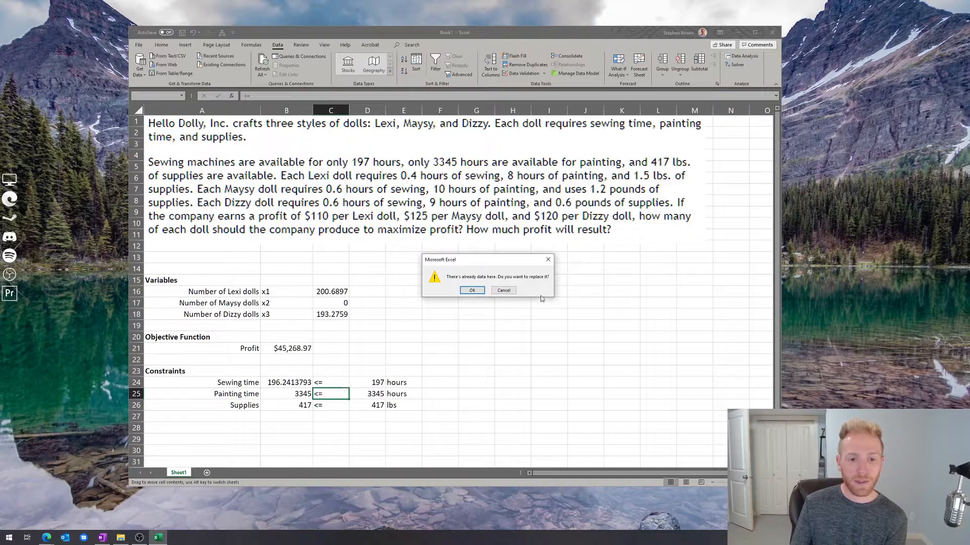
click(503, 291)
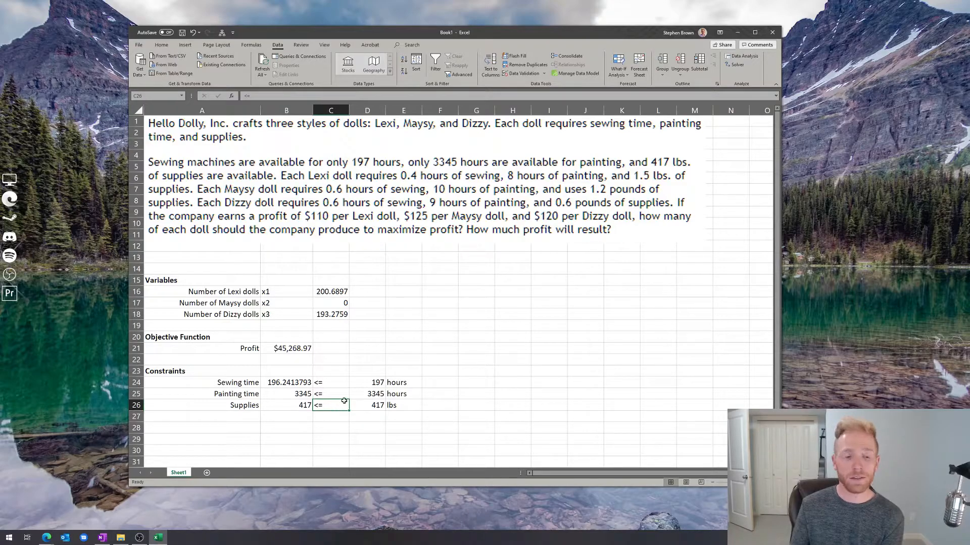
click(365, 384)
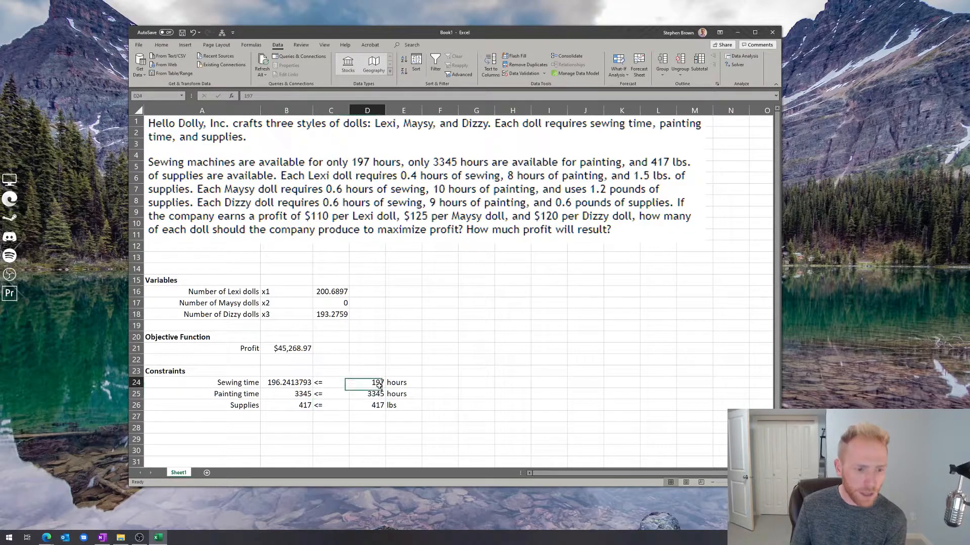
click(369, 403)
click(369, 396)
click(368, 383)
click(371, 394)
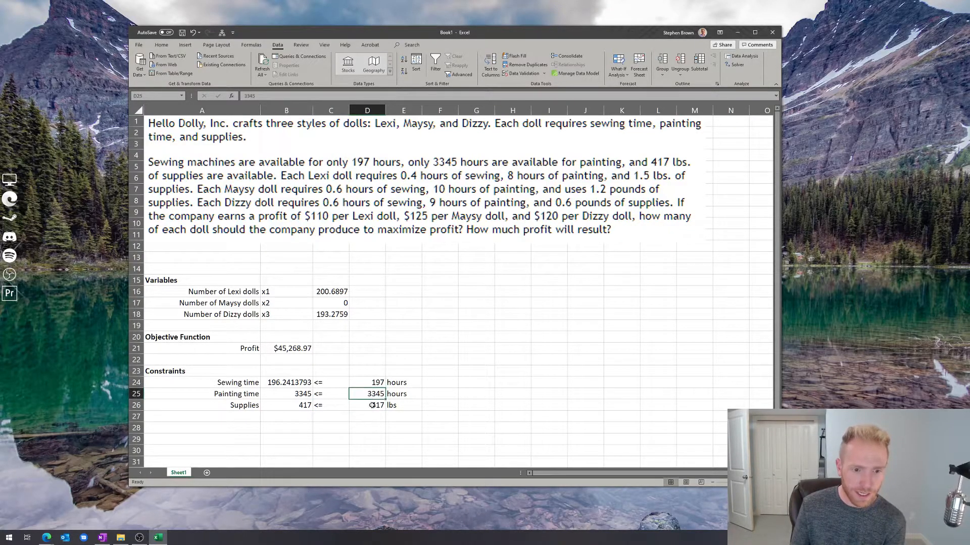
click(372, 405)
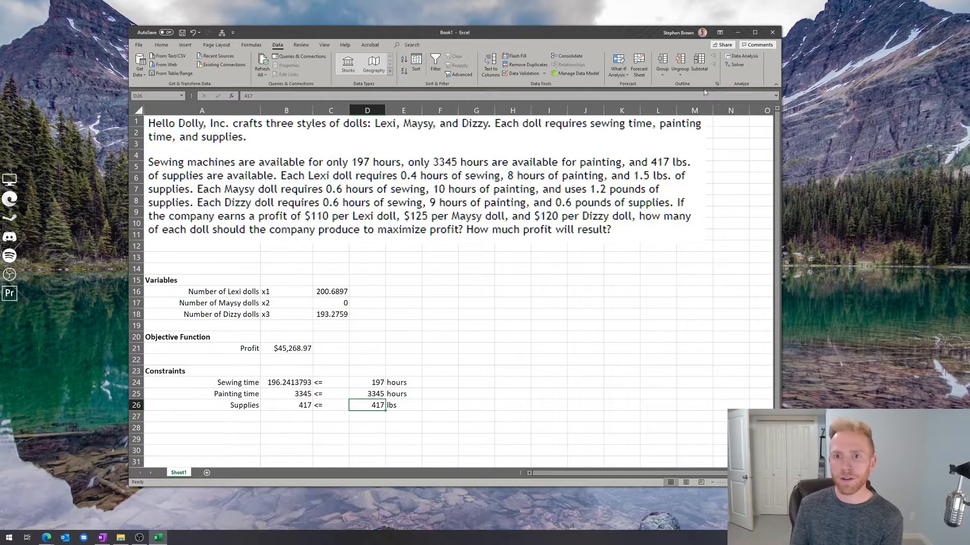
- Review the objective, variable cells and constraints in the Solver parameters, and close them without solving again
click(736, 66)
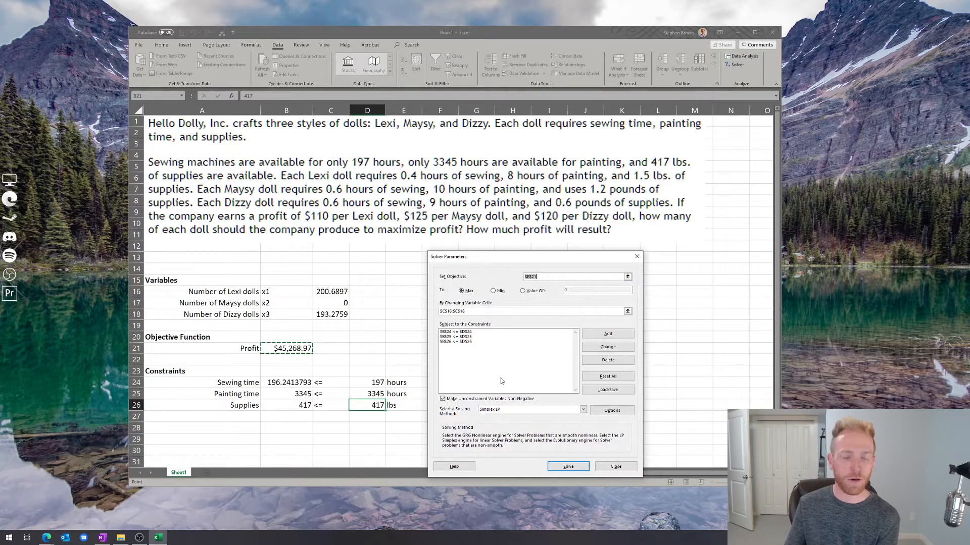
click(616, 467)
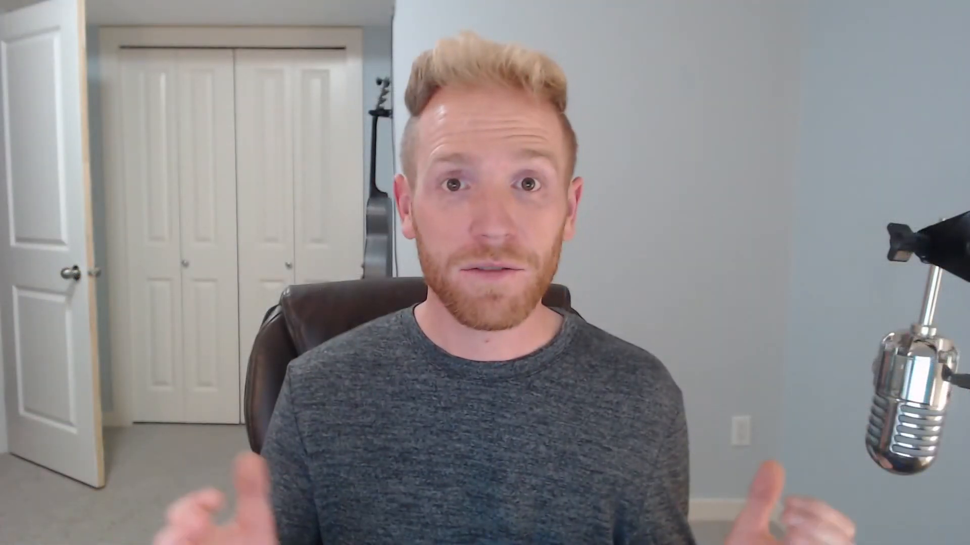